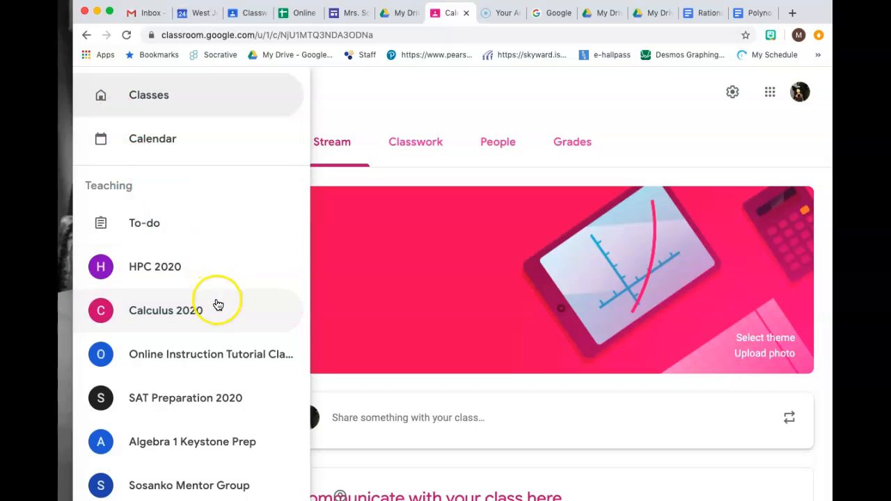
# Step: Open the HPC Period 1 class and look through the older announcements and answer files posted in its stream
pyautogui.click(191, 354)
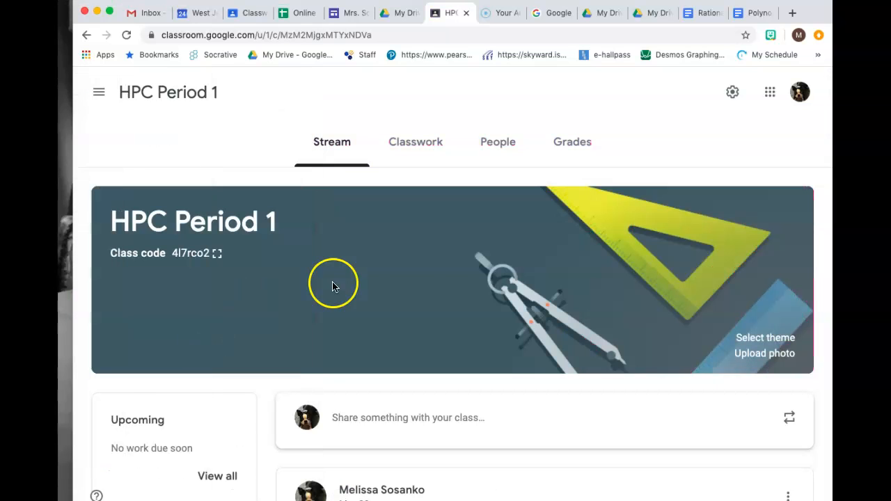
pyautogui.scroll(-7, 498, 304)
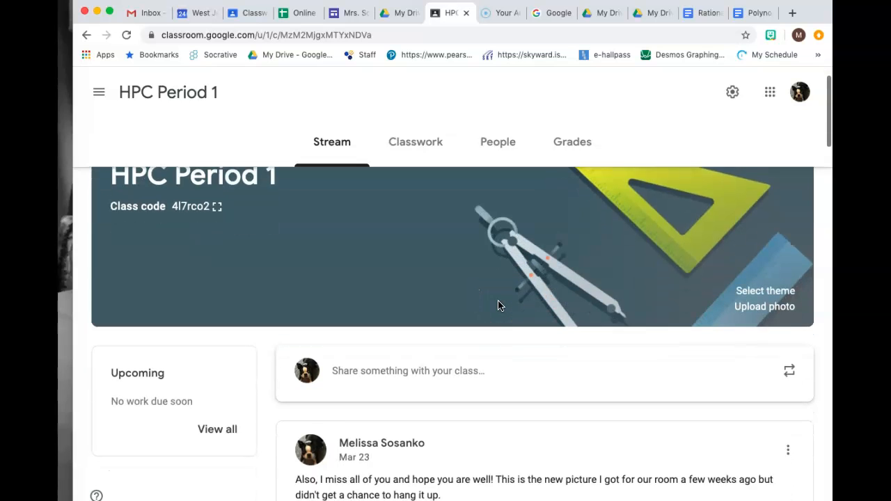
pyautogui.scroll(-5, 498, 304)
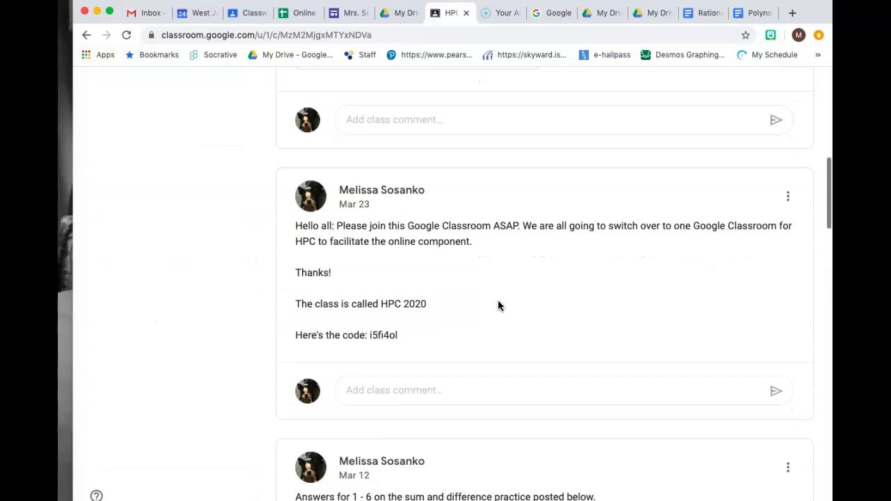
pyautogui.scroll(-5, 497, 304)
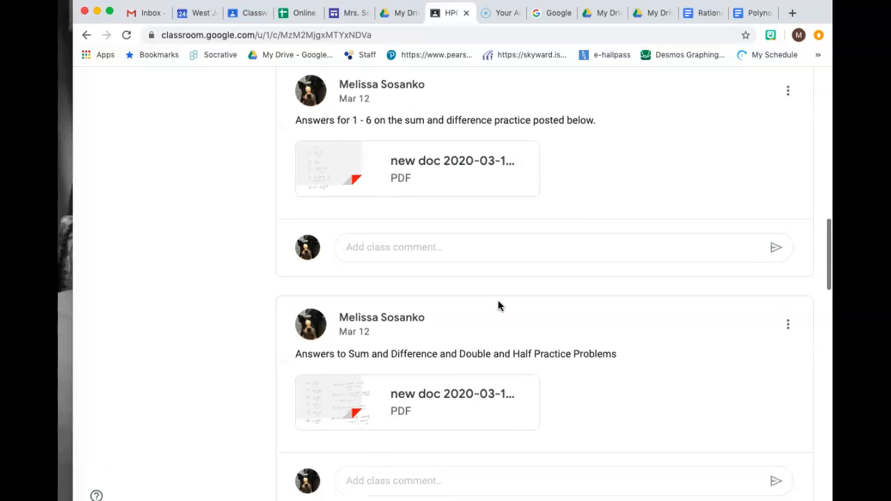
pyautogui.scroll(-4, 498, 304)
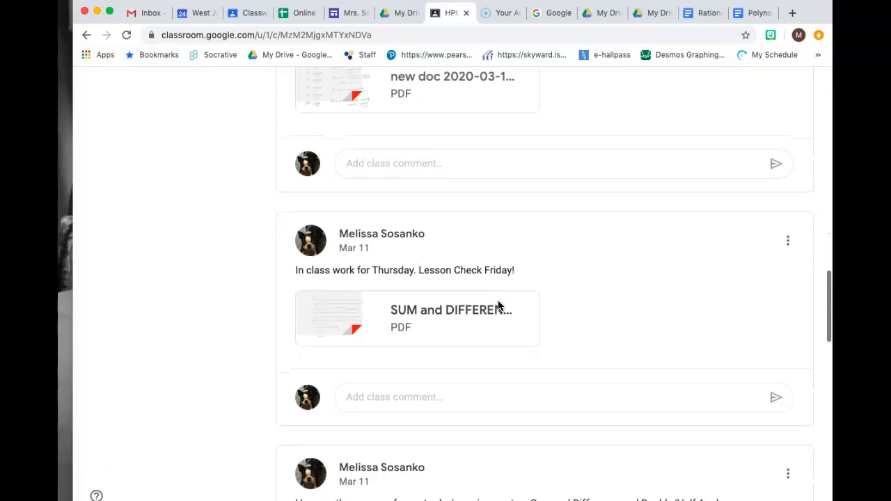
pyautogui.scroll(-2, 497, 305)
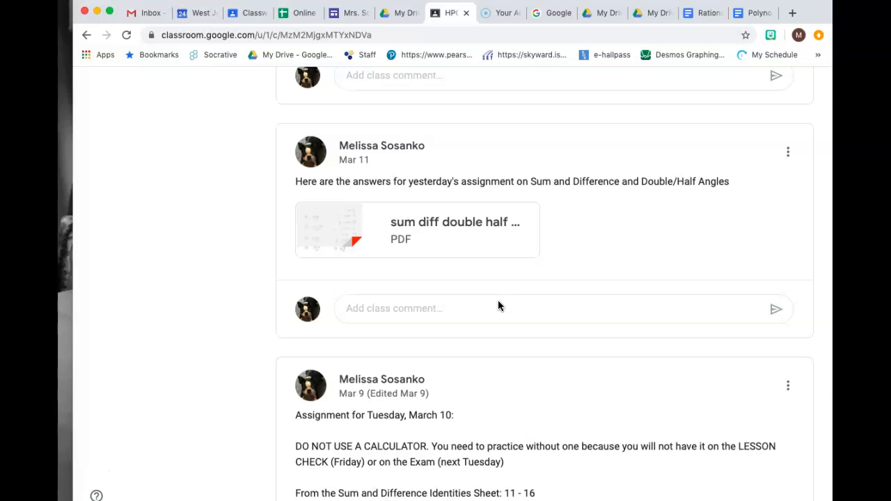
pyautogui.scroll(15, 498, 305)
# Step: Switch to the HPC 2020 class and open its Classwork page
pyautogui.click(122, 98)
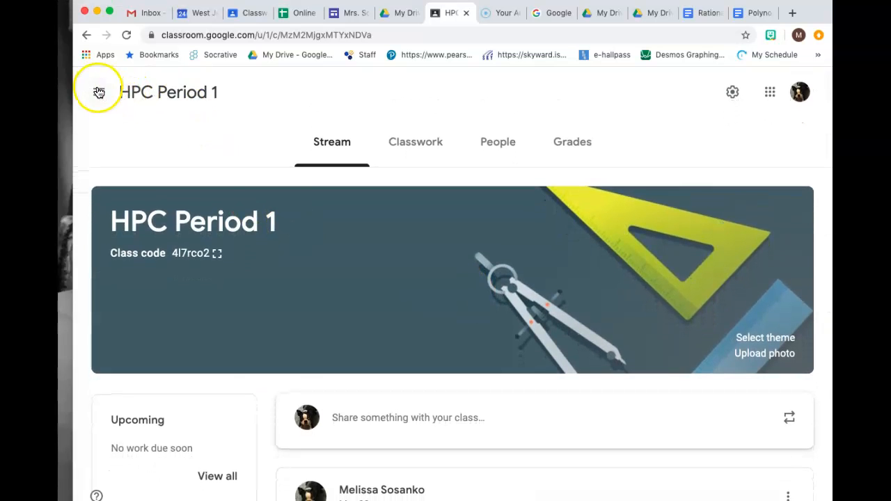
pyautogui.click(99, 91)
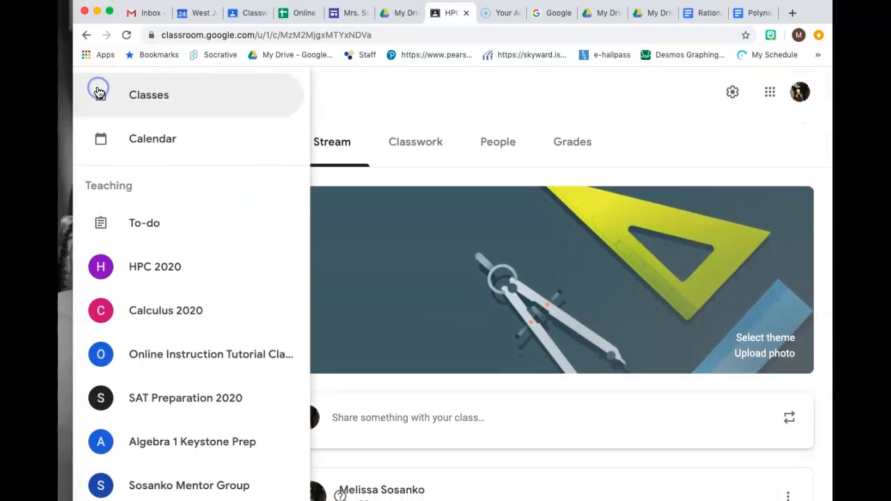
pyautogui.click(144, 280)
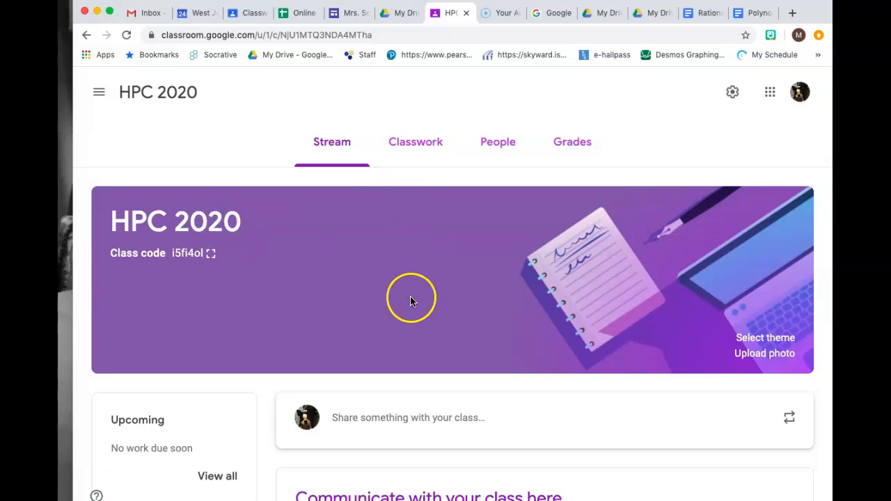
pyautogui.click(435, 153)
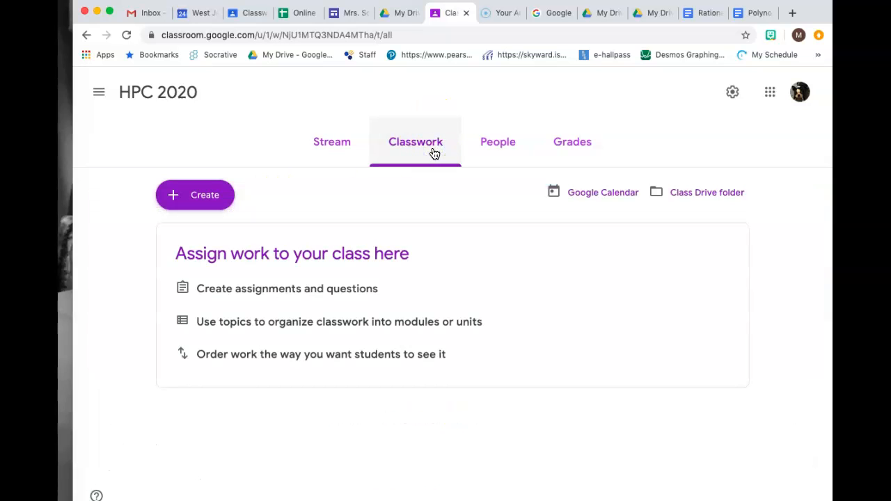
# Step: Create a classwork topic named "Rational Functions" in the HPC 2020 class
pyautogui.click(205, 198)
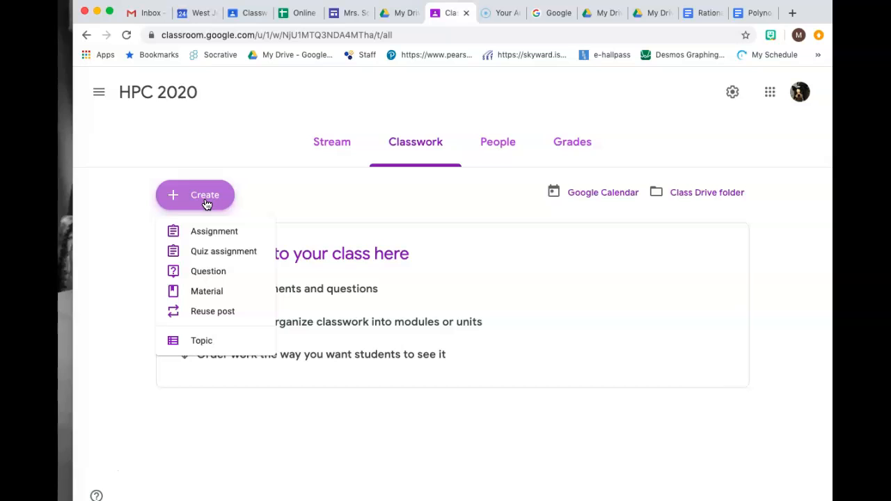
pyautogui.click(215, 341)
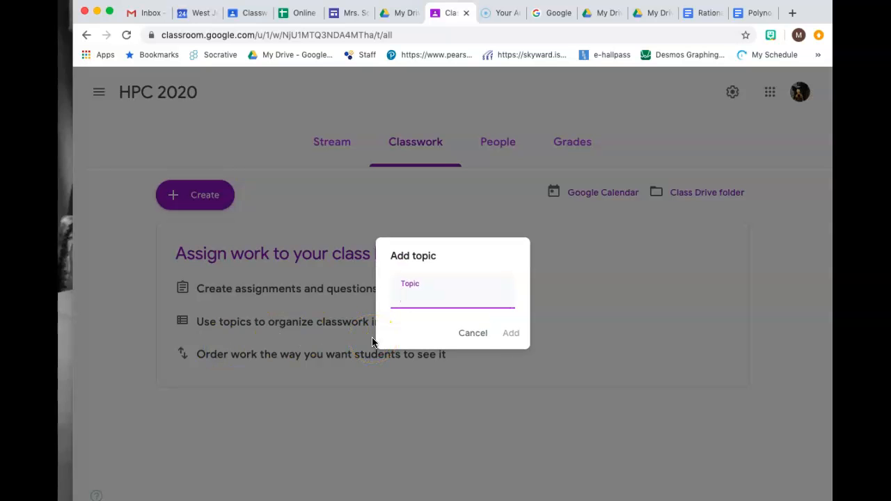
pyautogui.write('Rational Functions')
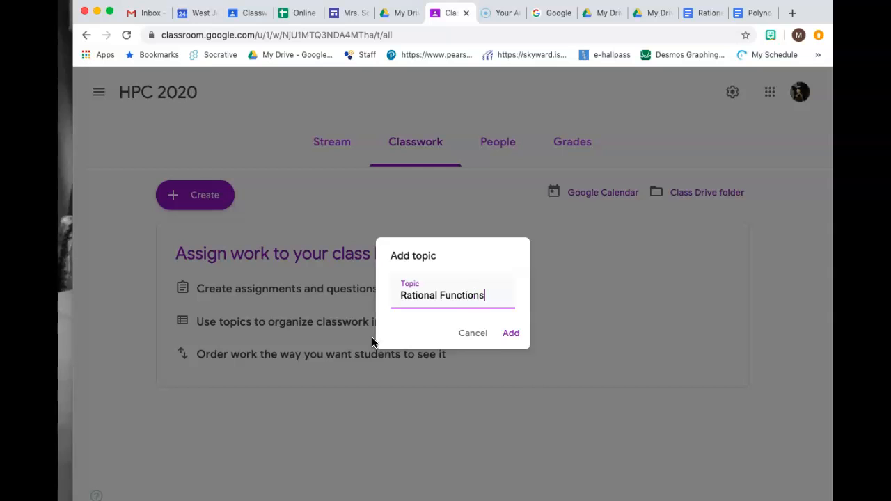
pyautogui.click(513, 336)
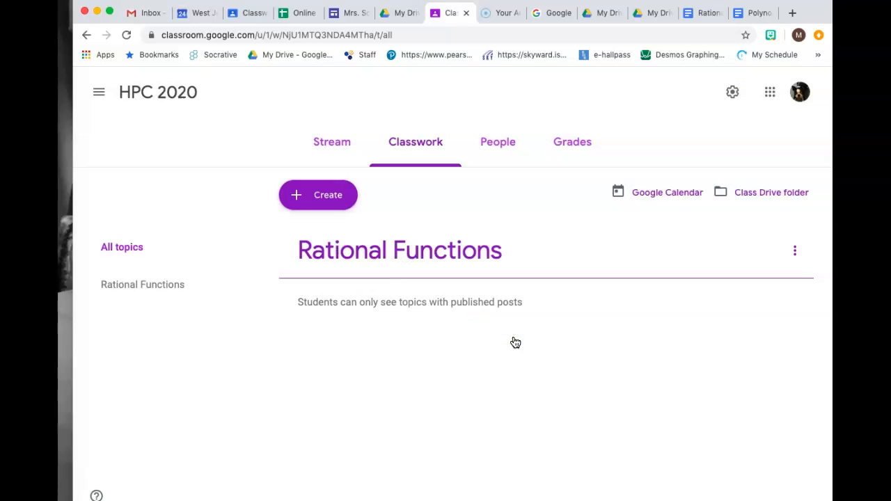
# Step: Add another classwork topic named "Polynomial Functions"
pyautogui.click(322, 203)
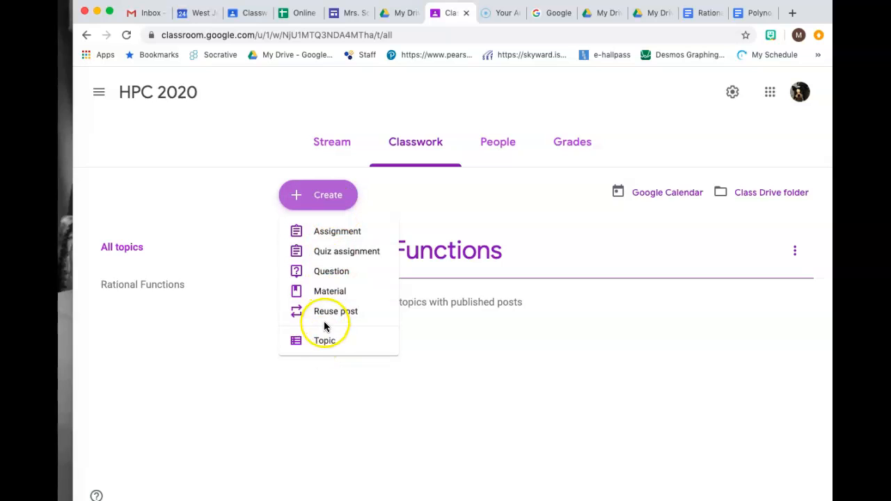
pyautogui.click(328, 341)
pyautogui.write('Polynomial Functions')
pyautogui.click(510, 333)
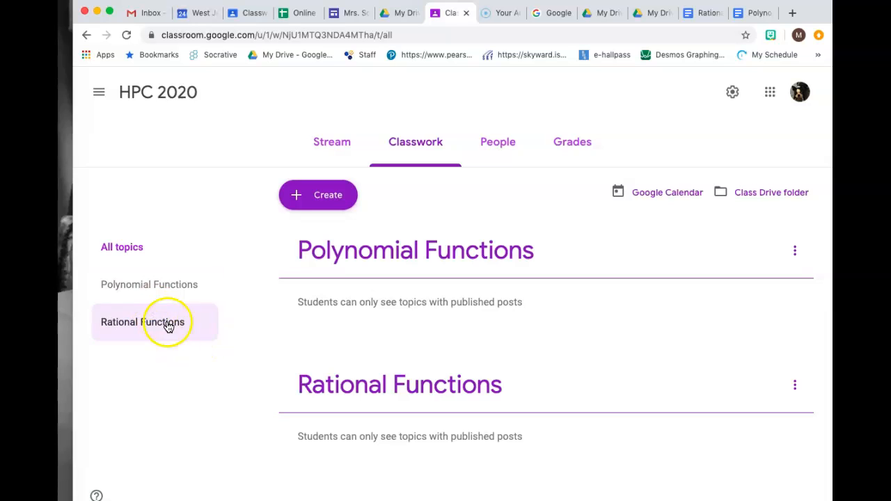
# Step: Add a third classwork topic named "Radical Expressions"
pyautogui.click(336, 201)
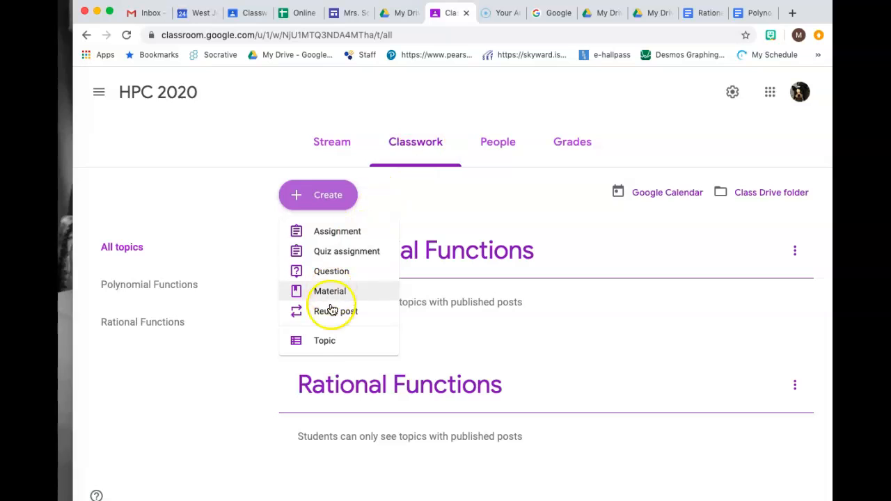
pyautogui.click(328, 340)
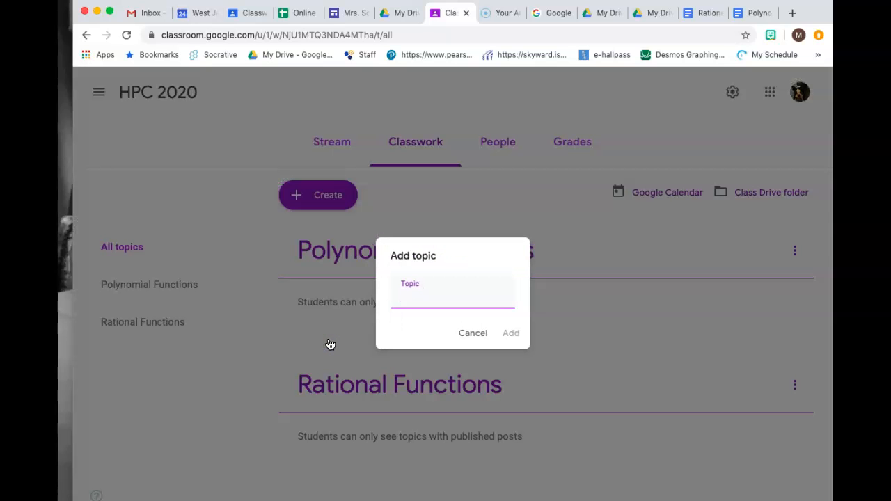
pyautogui.write('Radical Expressions')
pyautogui.click(507, 336)
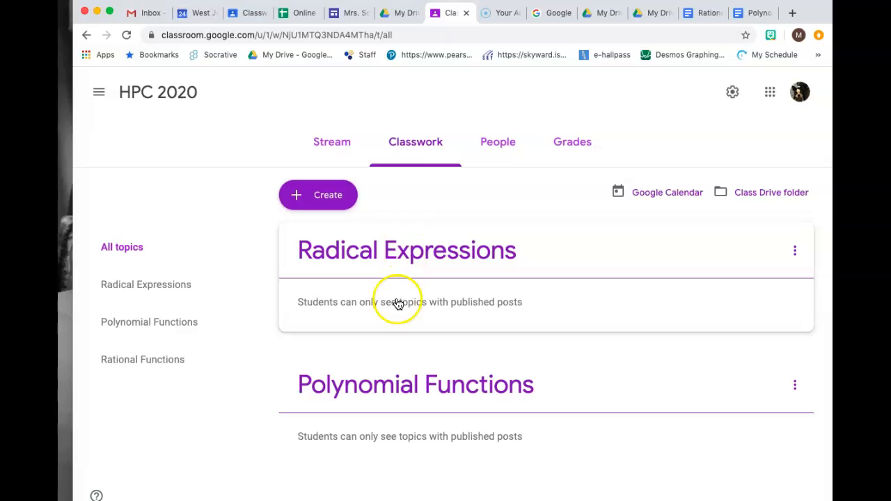
# Step: Move the Polynomial Functions topic up one place, above Radical Expressions
pyautogui.scroll(-3, 398, 303)
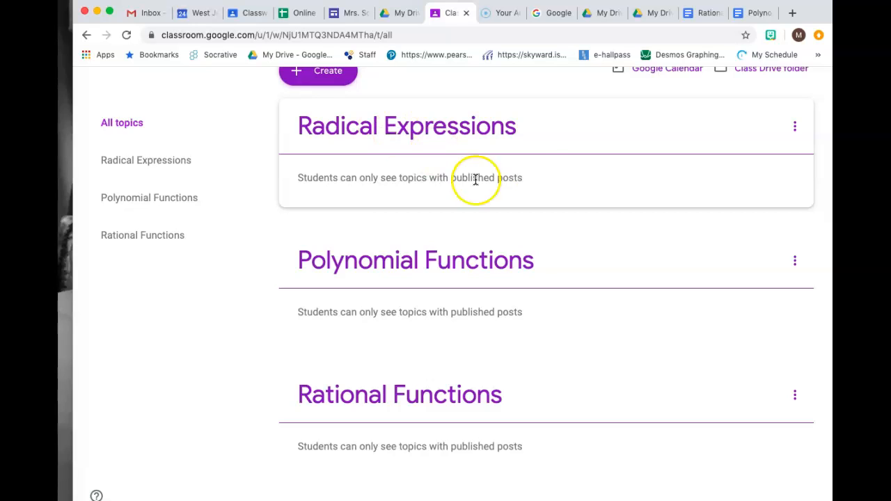
pyautogui.click(796, 268)
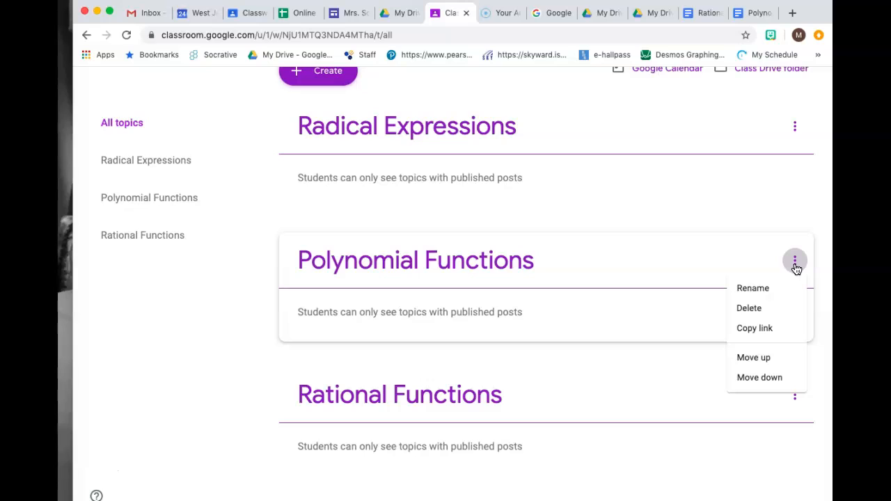
pyautogui.click(791, 263)
pyautogui.click(771, 359)
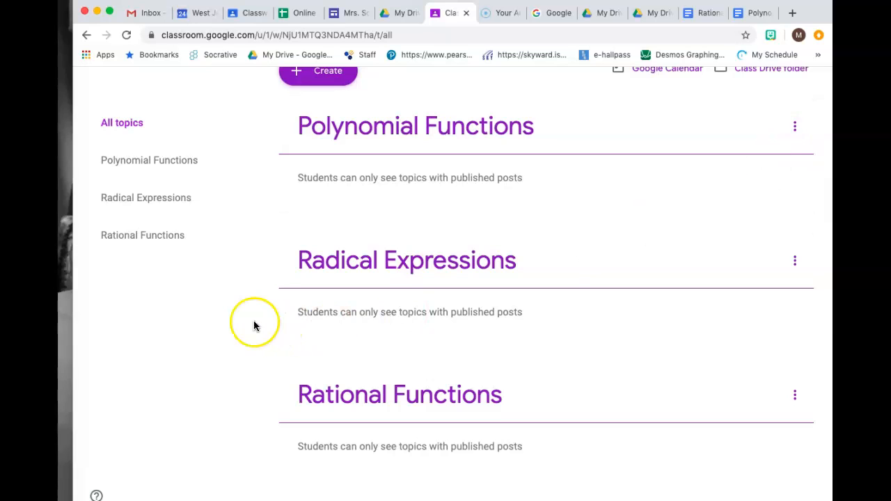
pyautogui.scroll(3, 252, 324)
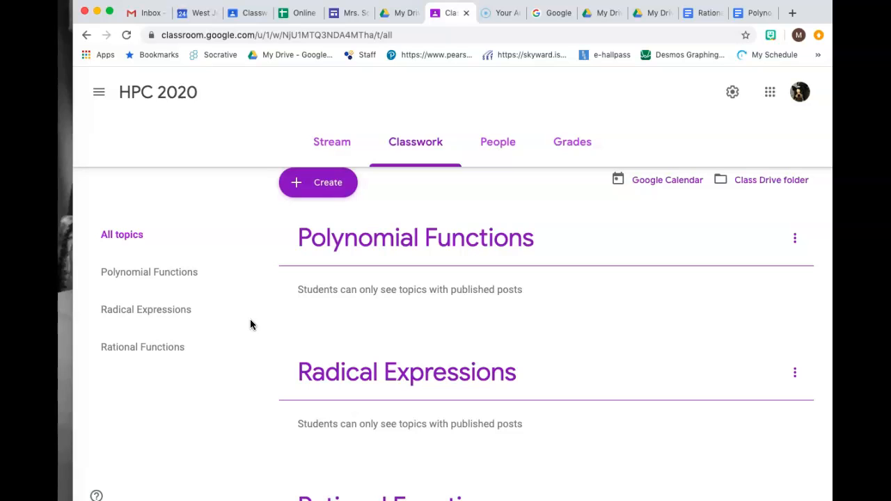
pyautogui.click(334, 185)
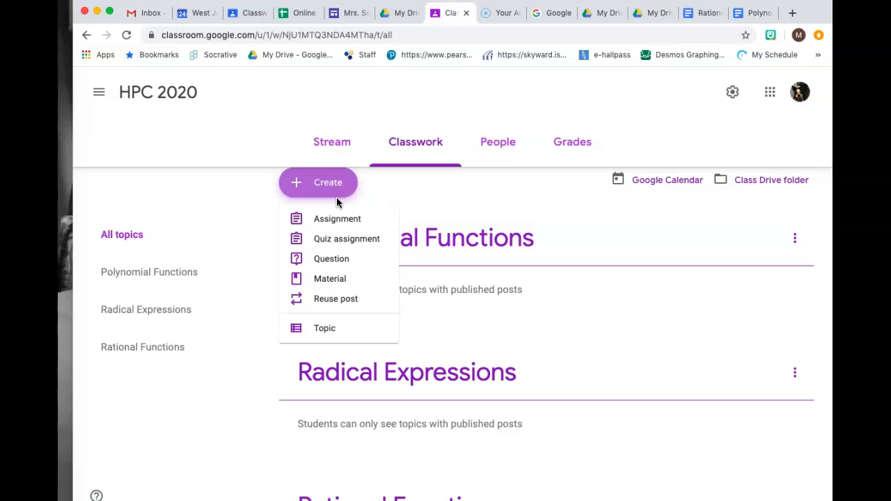
pyautogui.click(338, 216)
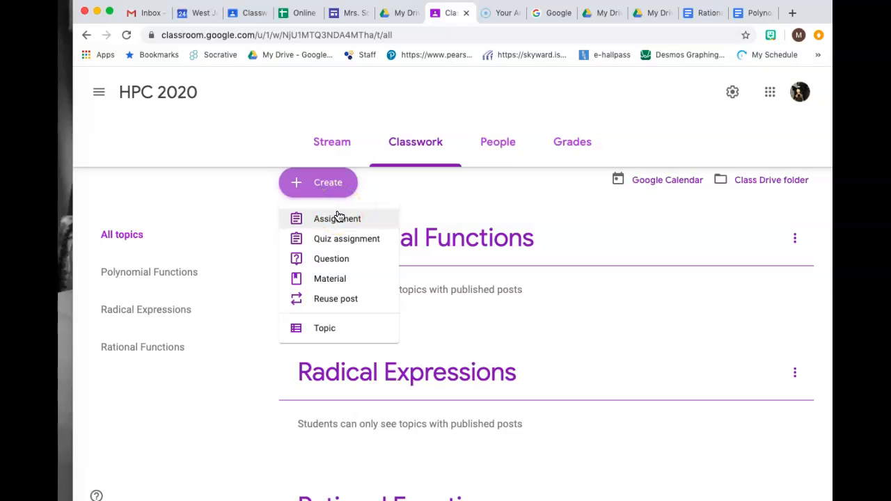
pyautogui.click(348, 243)
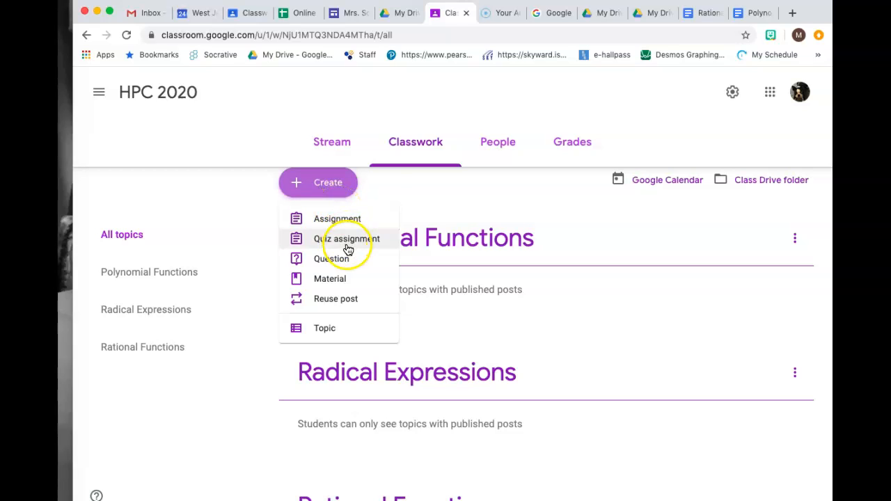
pyautogui.click(351, 282)
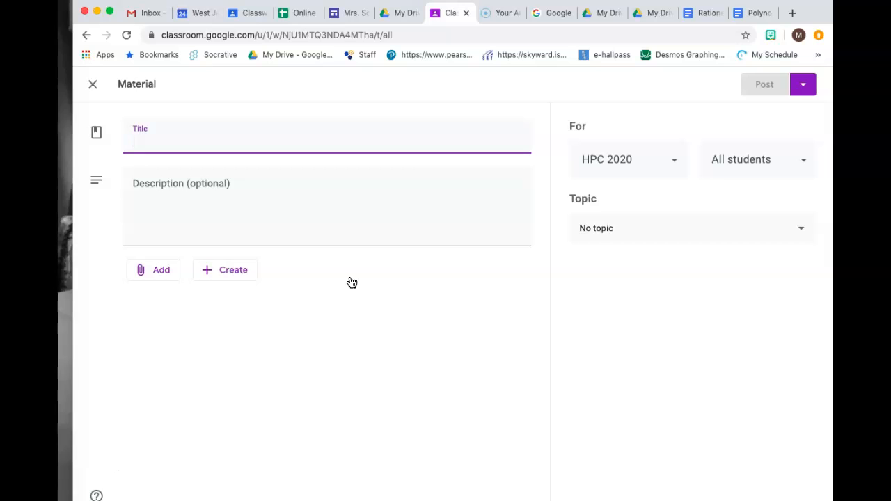
pyautogui.click(95, 89)
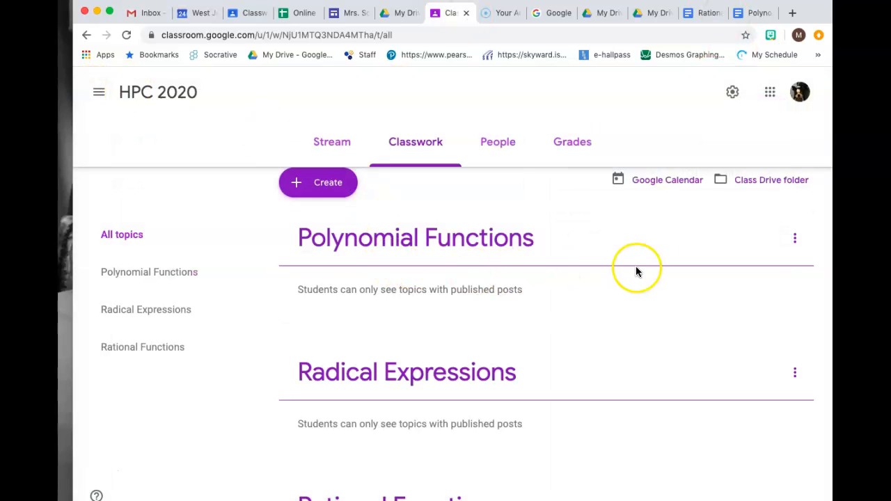
# Step: Start a new classwork material and title it "Polynomial Worksheet for 03.31"
pyautogui.click(309, 193)
pyautogui.click(328, 282)
pyautogui.click(214, 162)
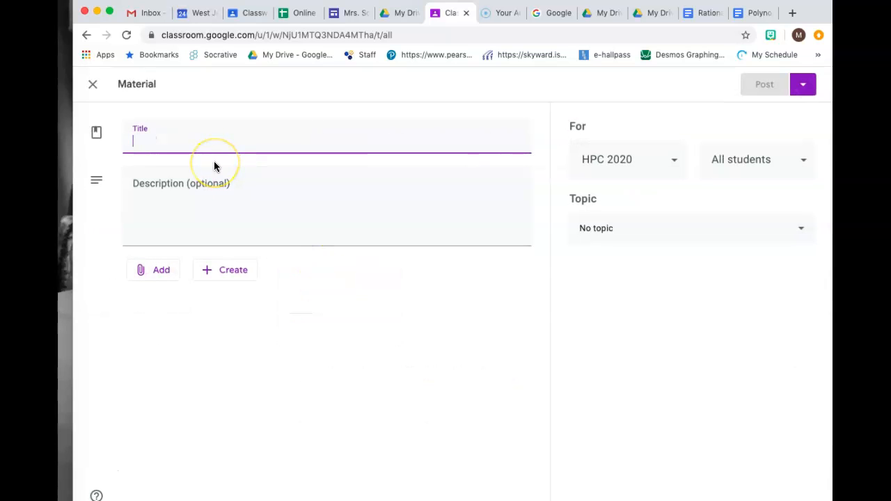
pyautogui.write('Polynomial')
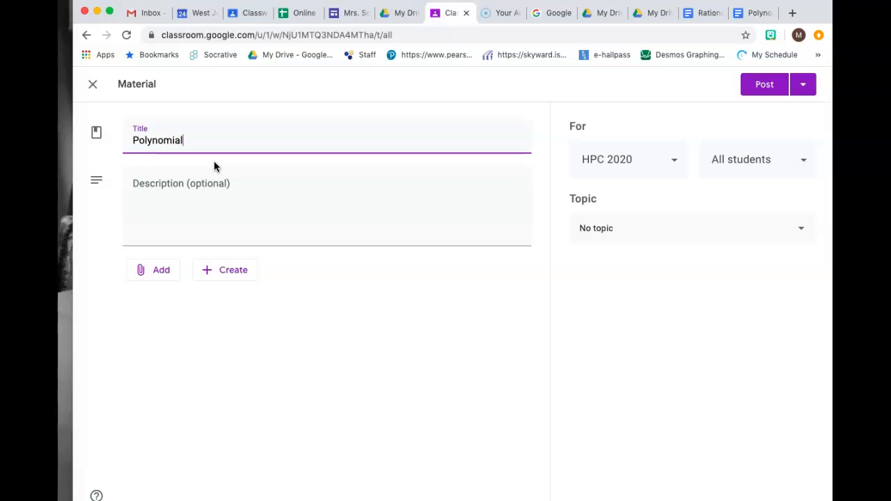
pyautogui.write(' Wr')
pyautogui.press('BackSpace')
pyautogui.write('orksheet for')
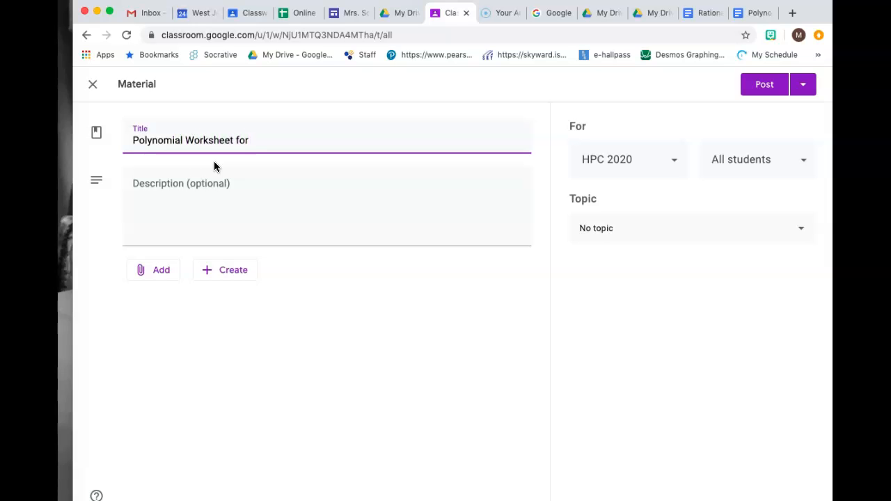
pyautogui.write(' 03.31')
# Step: Attach the Polynomial Practice document from Google Drive to the material and file it under the Polynomial Functions topic
pyautogui.click(277, 219)
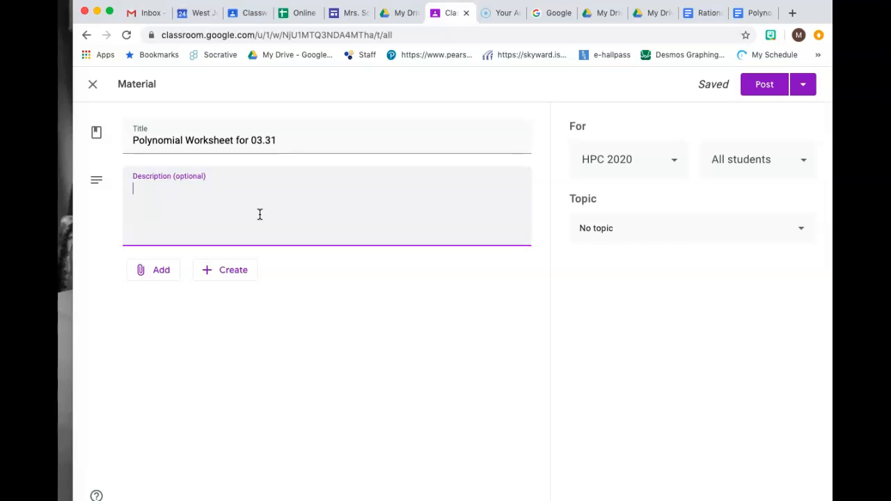
pyautogui.click(244, 273)
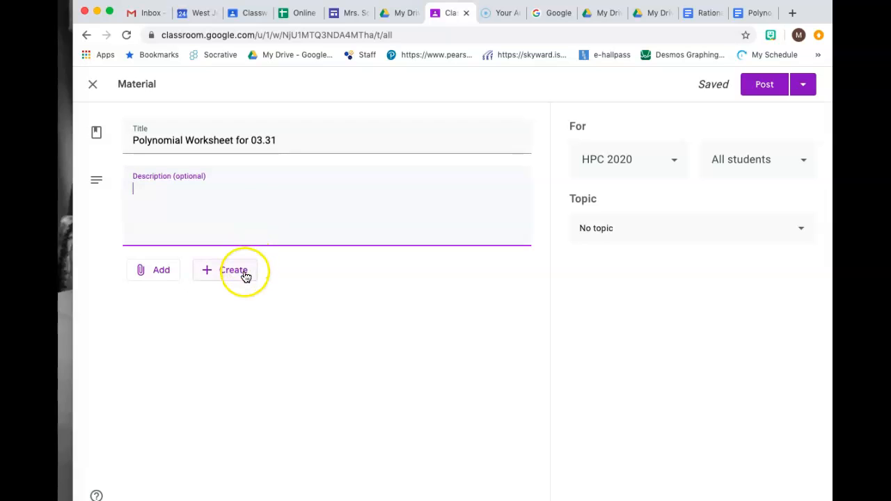
pyautogui.click(214, 279)
pyautogui.click(161, 279)
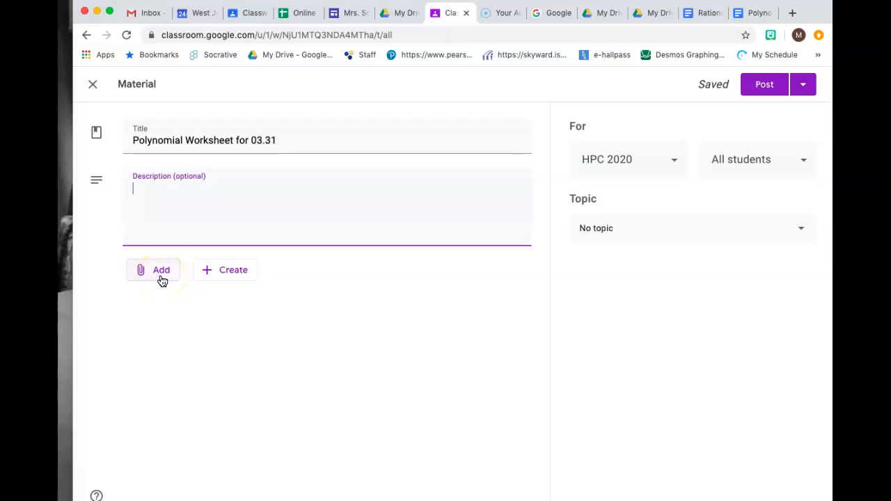
pyautogui.click(160, 277)
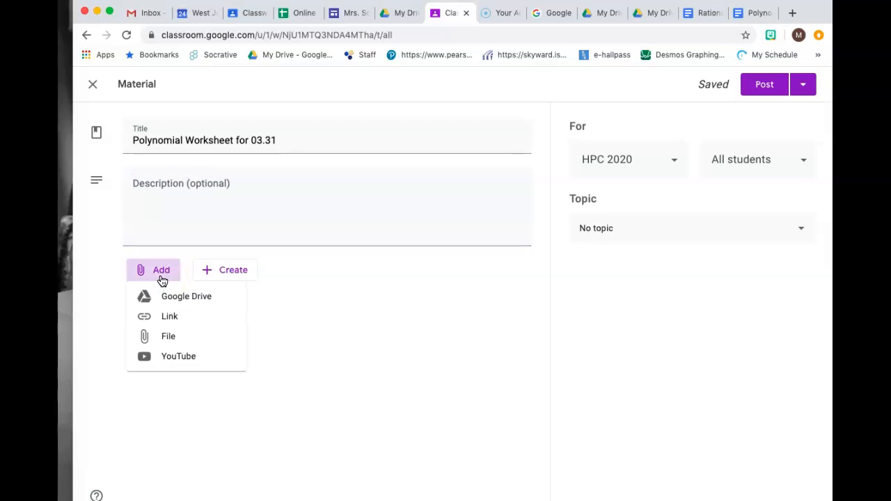
pyautogui.click(162, 299)
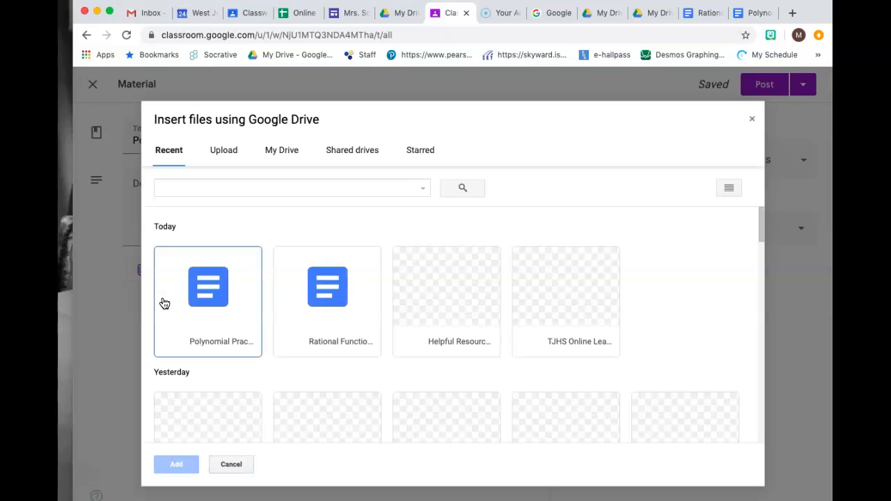
pyautogui.doubleClick(225, 310)
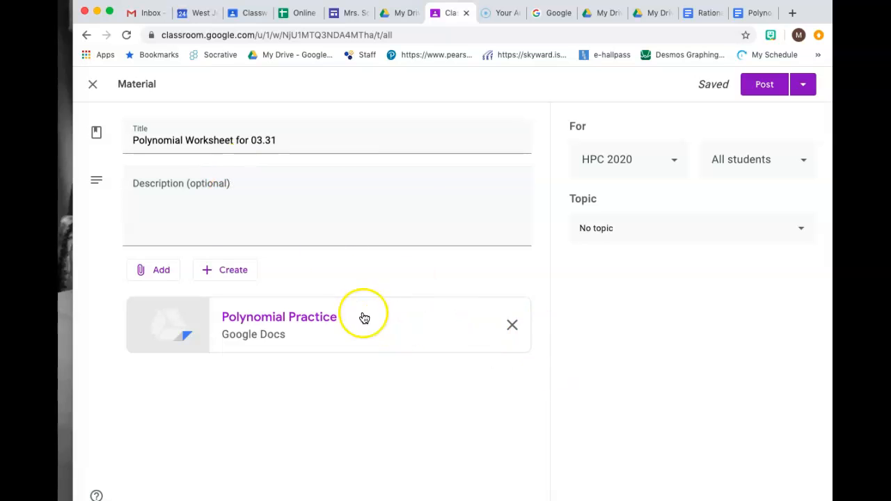
pyautogui.click(808, 236)
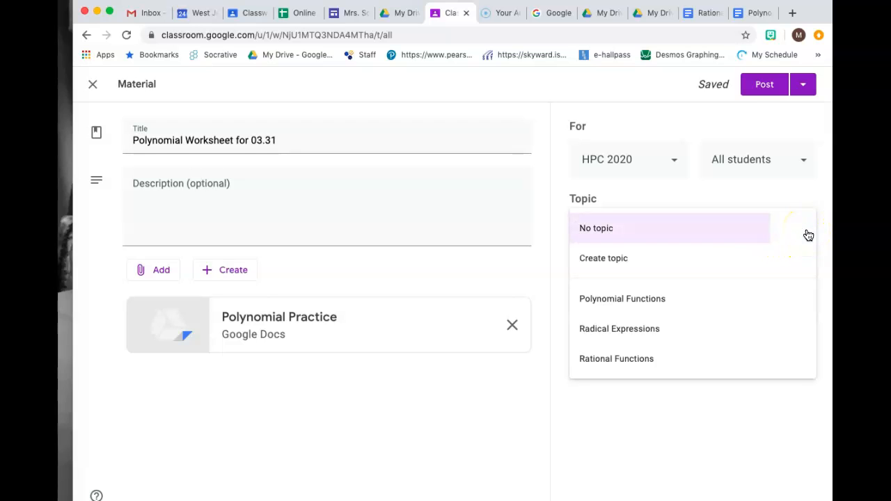
pyautogui.click(732, 306)
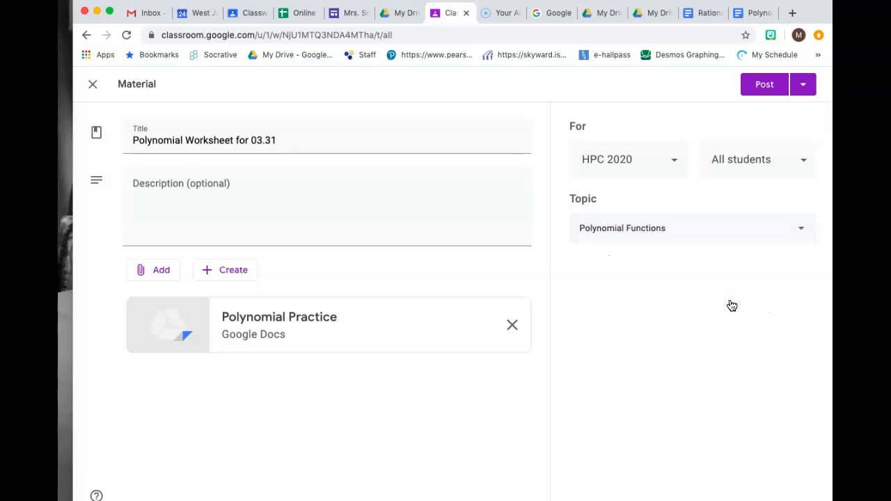
# Step: Try assigning the material to a single student only, and restore the selection to all students
pyautogui.click(798, 161)
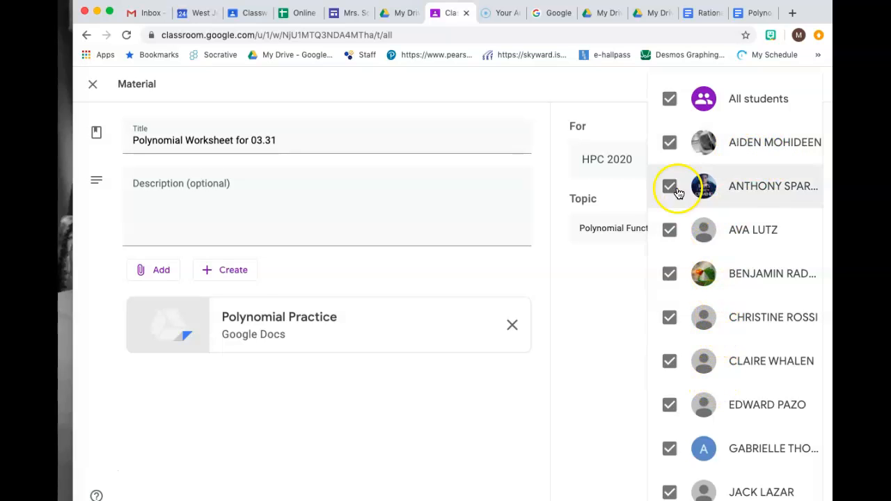
pyautogui.click(669, 101)
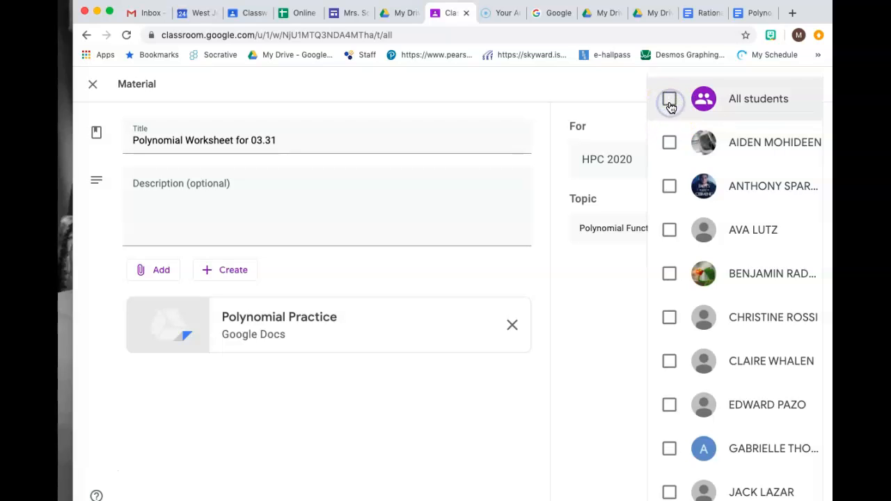
pyautogui.click(673, 102)
pyautogui.click(675, 103)
pyautogui.click(674, 101)
pyautogui.click(673, 100)
pyautogui.click(666, 229)
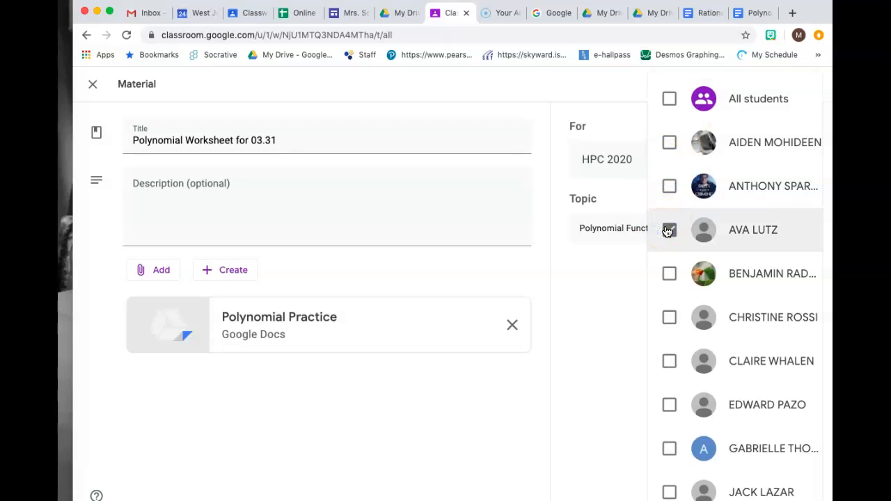
pyautogui.click(670, 97)
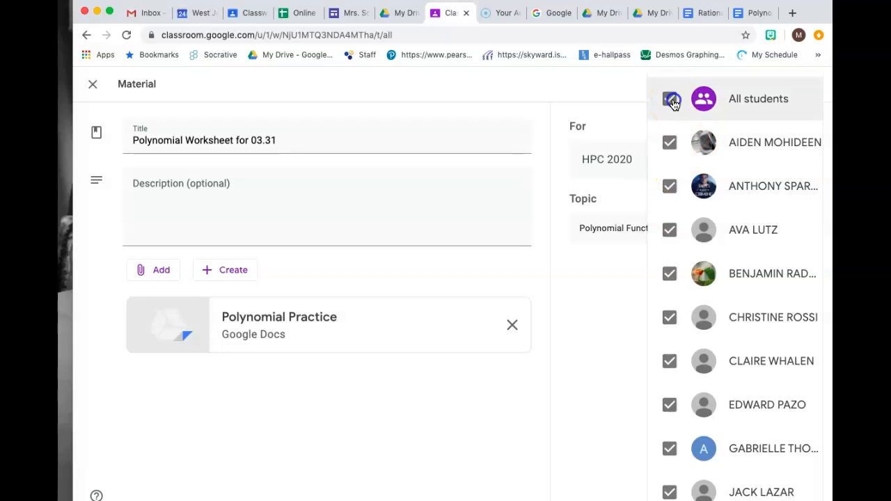
pyautogui.click(618, 288)
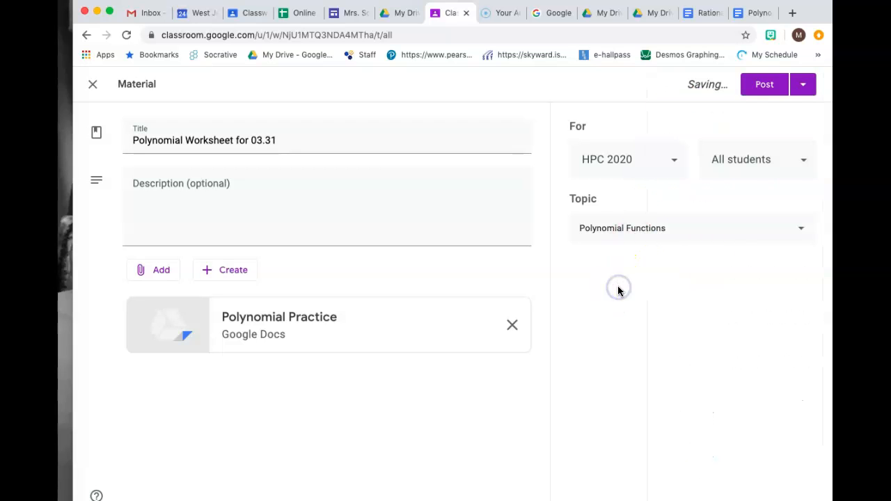
# Step: Post the polynomial worksheet material to the class
pyautogui.click(771, 85)
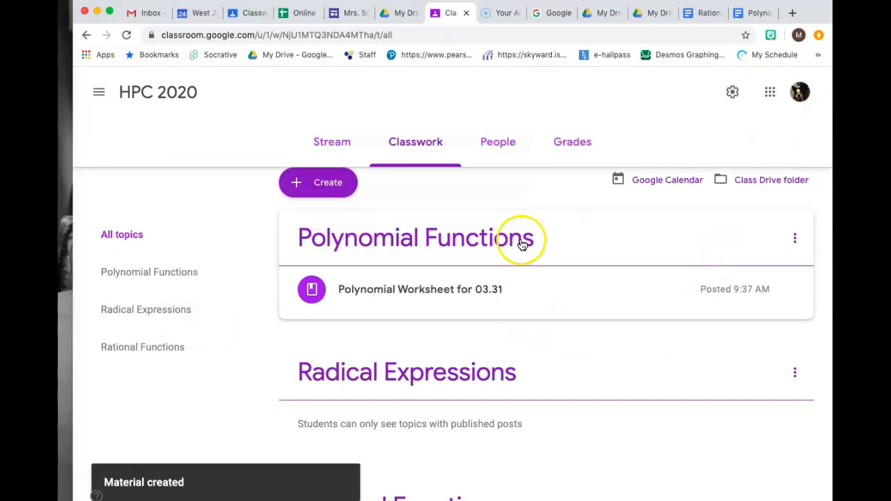
pyautogui.click(379, 295)
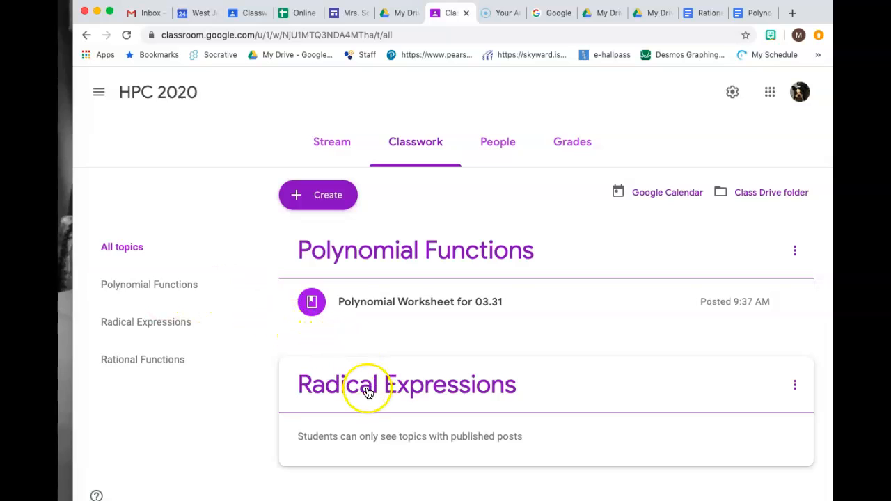
# Step: Start another classwork material and title it "Video on Rational Functions"
pyautogui.click(330, 209)
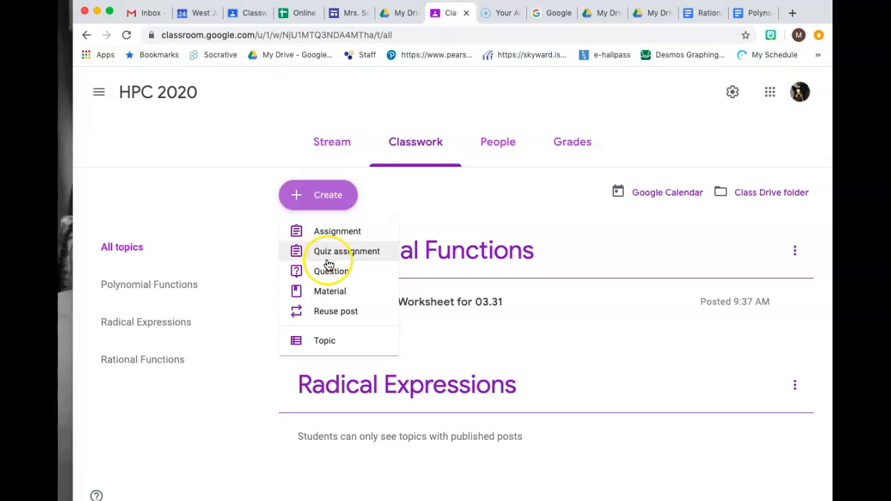
pyautogui.click(329, 292)
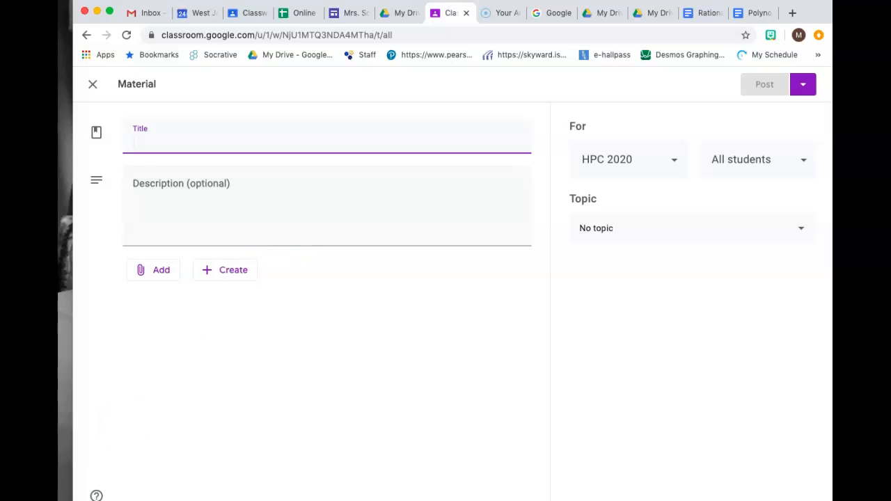
pyautogui.click(92, 498)
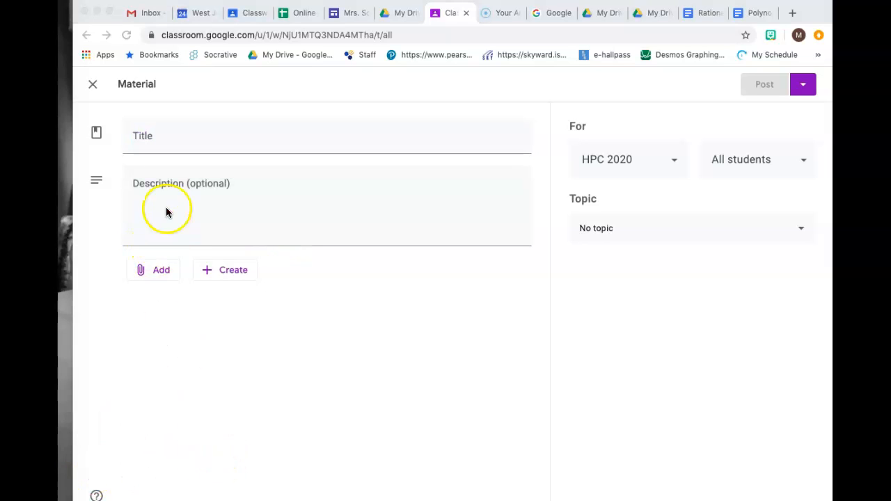
pyautogui.click(179, 135)
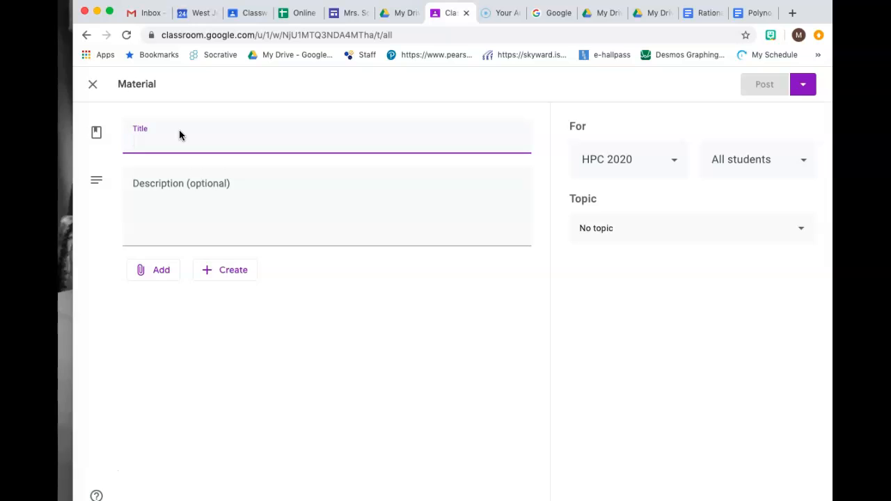
pyautogui.write('Video o')
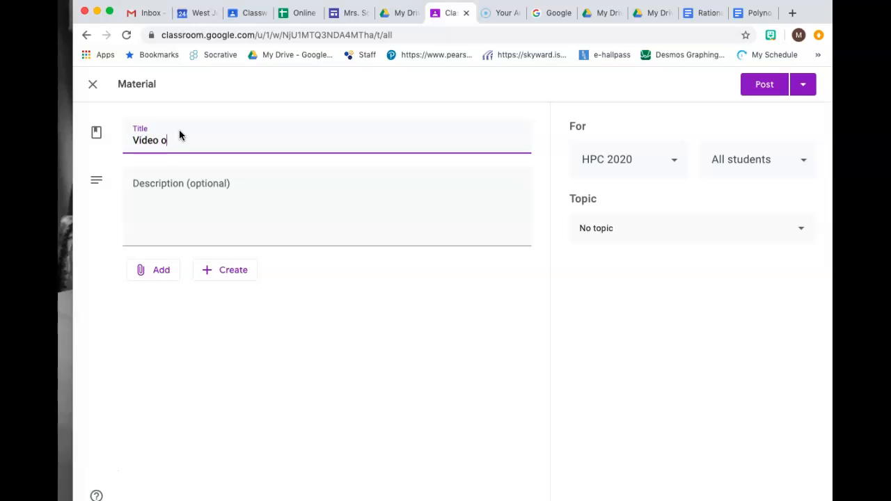
pyautogui.write('n Rational Functions')
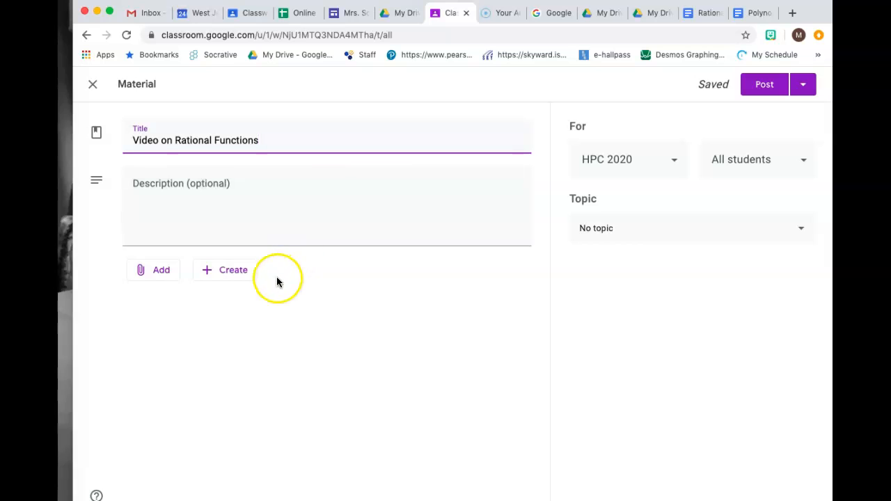
# Step: Start adding a YouTube video to the material and search for "rational functions"
pyautogui.click(166, 281)
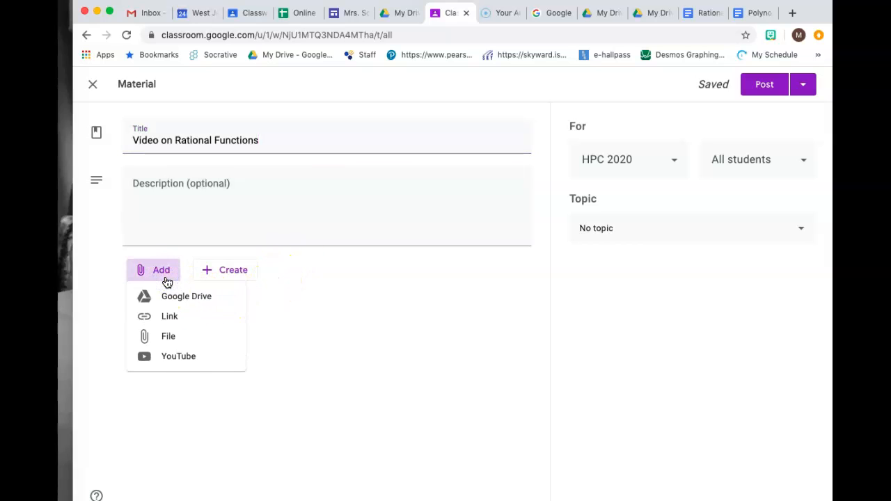
pyautogui.click(180, 359)
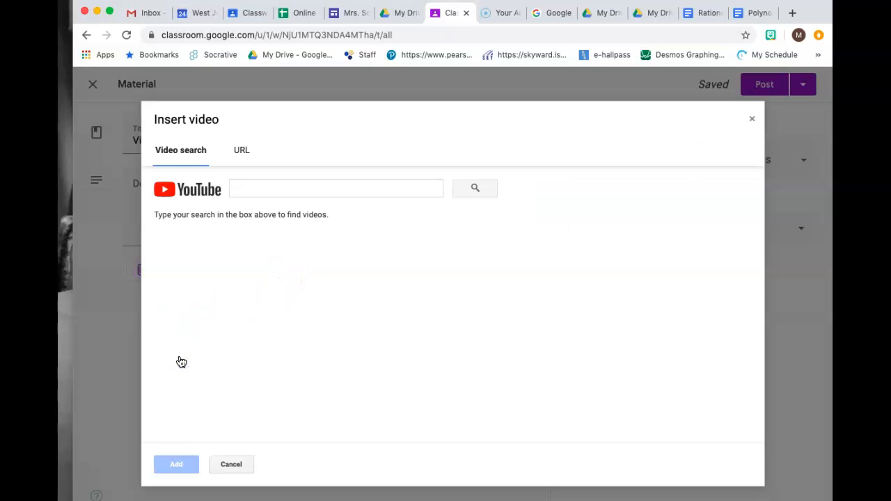
pyautogui.click(241, 153)
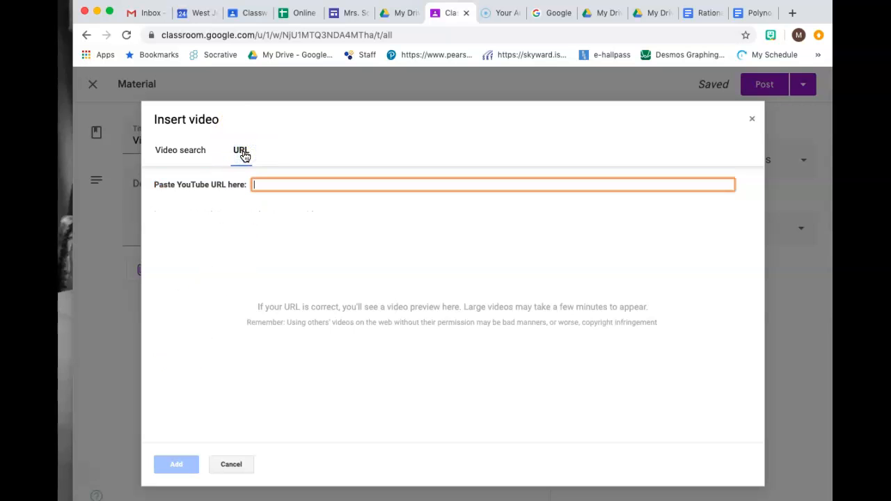
pyautogui.click(184, 156)
pyautogui.write('r')
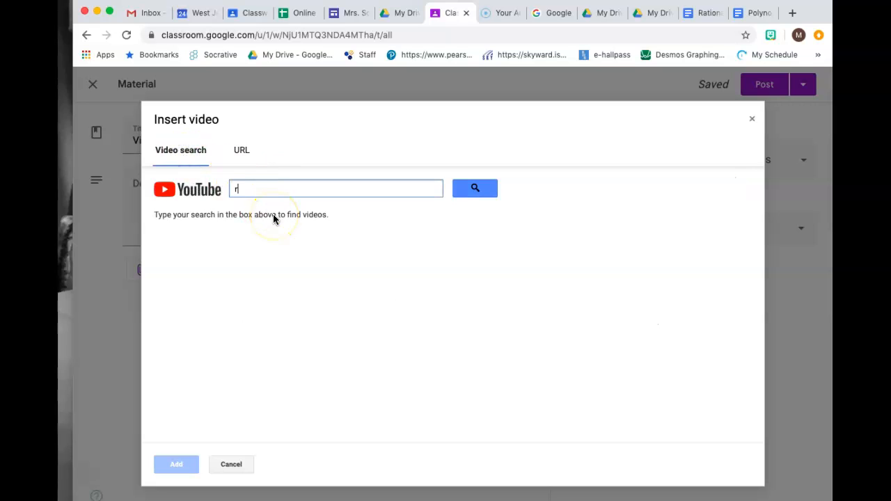
pyautogui.write('ation')
pyautogui.press('BackSpace')
pyautogui.press('BackSpace')
pyautogui.press('BackSpace')
pyautogui.press('BackSpace')
pyautogui.press('BackSpace')
pyautogui.press('BackSpace')
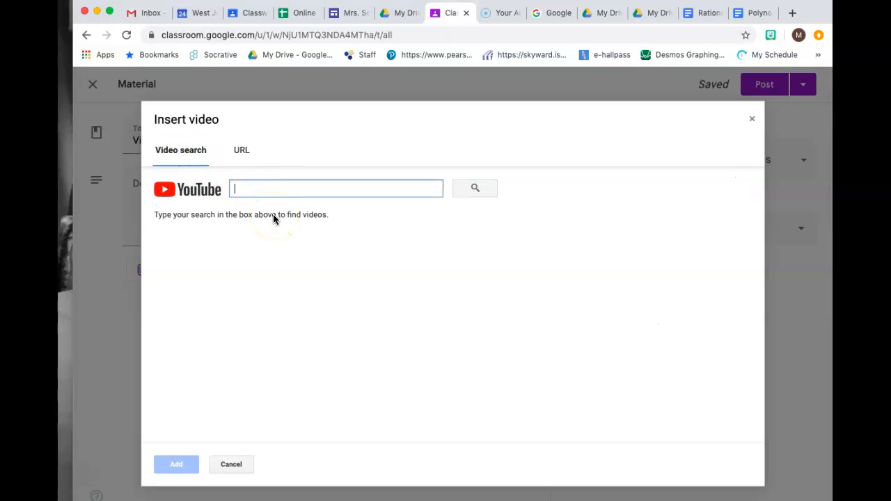
pyautogui.write('rational')
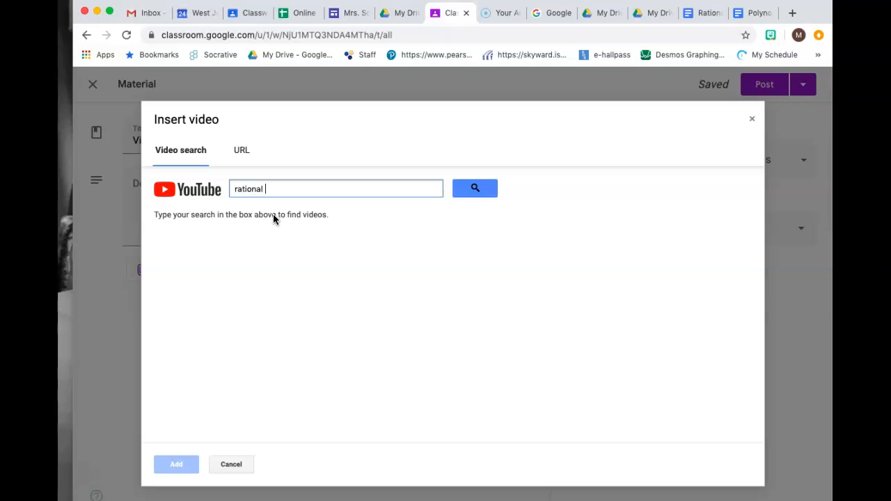
pyautogui.write(' functions')
pyautogui.press('Return')
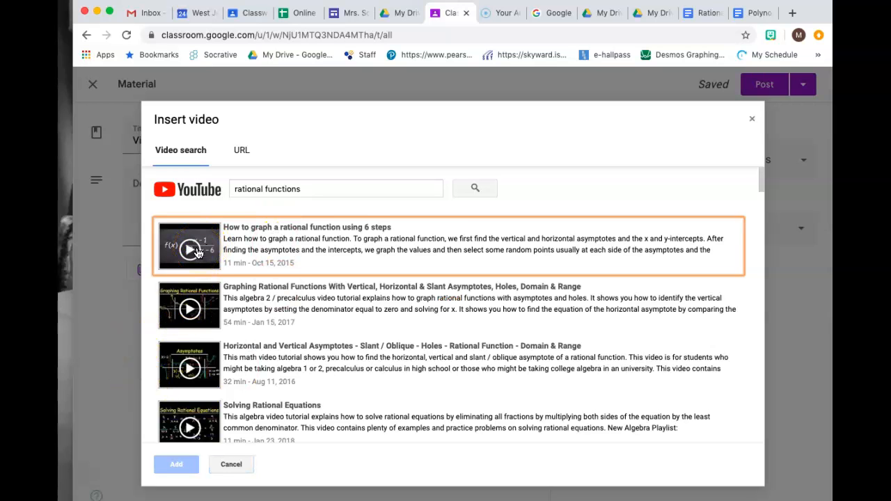
# Step: Attach the video "How to graph a rational function using 6 steps" to the material
pyautogui.click(198, 253)
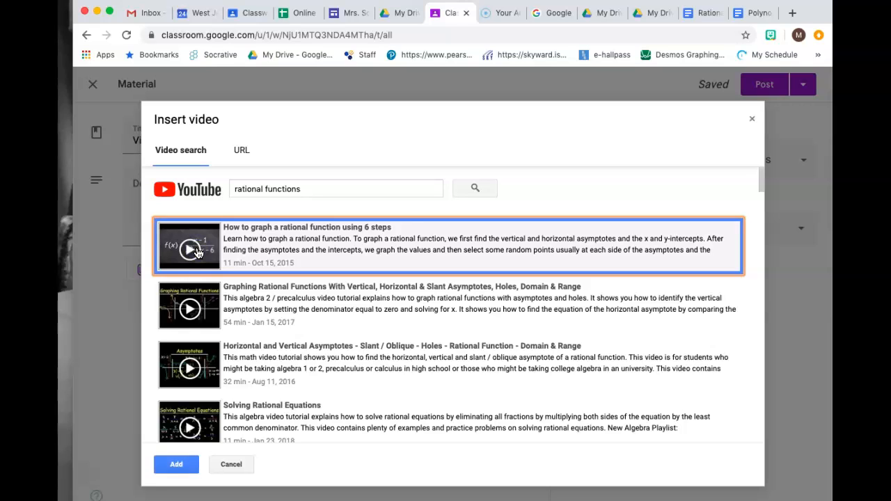
pyautogui.click(193, 255)
pyautogui.click(189, 256)
pyautogui.click(178, 465)
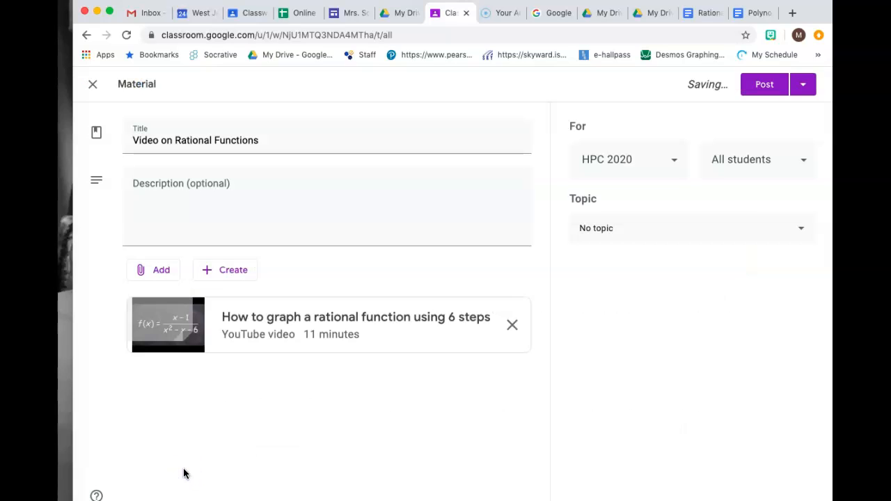
# Step: File the video material under the Rational Functions topic and post it to the class
pyautogui.click(642, 239)
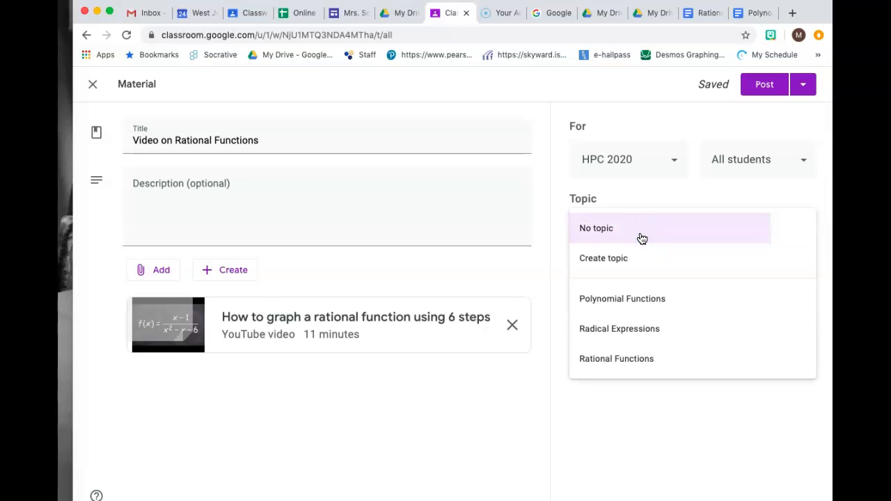
pyautogui.click(633, 358)
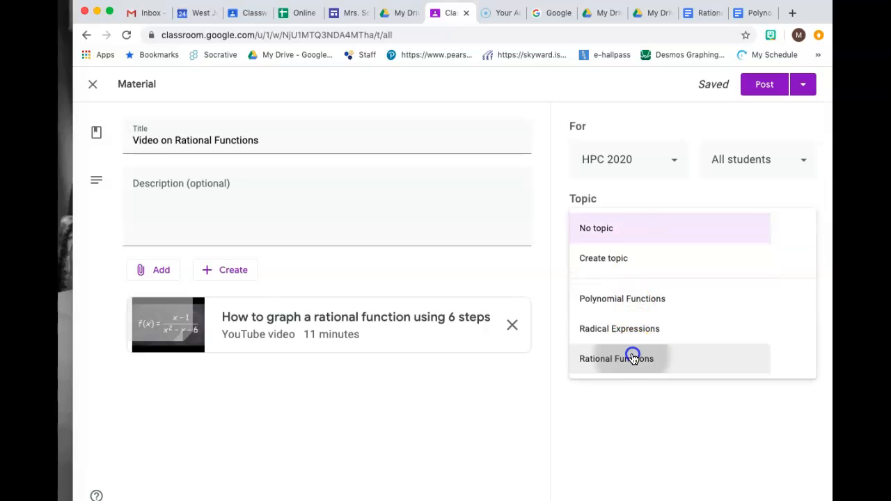
pyautogui.click(765, 85)
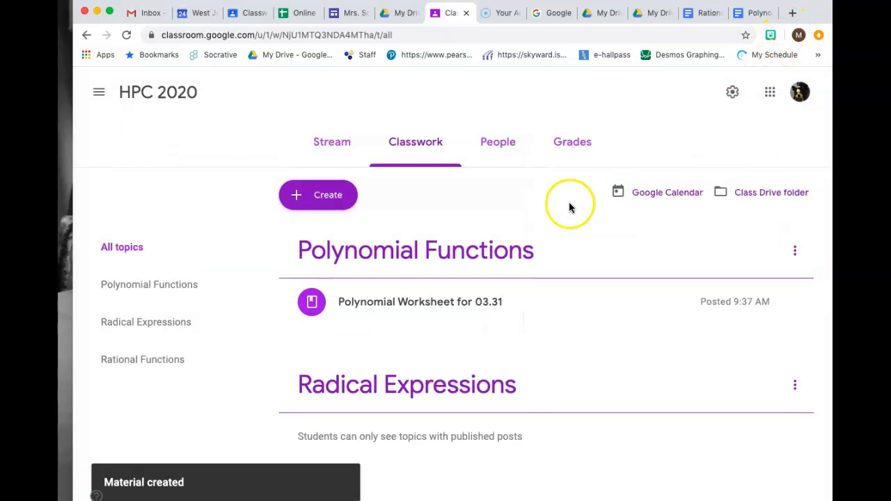
pyautogui.scroll(-3, 537, 283)
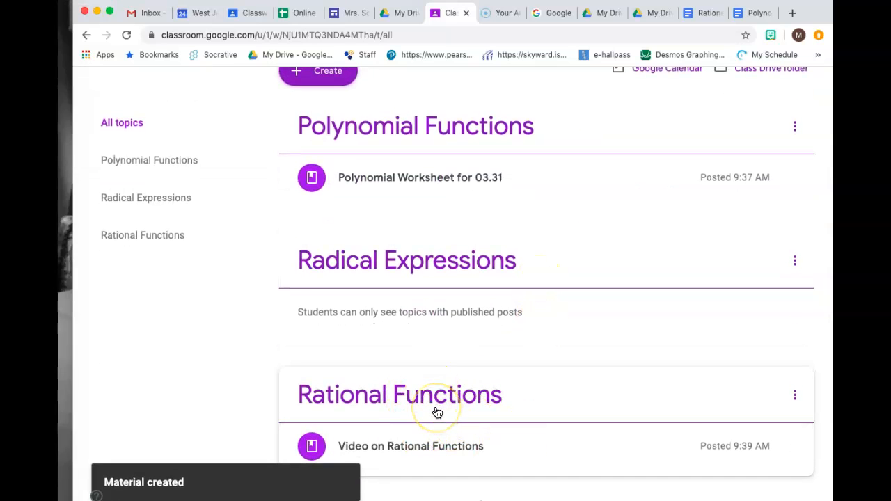
pyautogui.scroll(3, 437, 413)
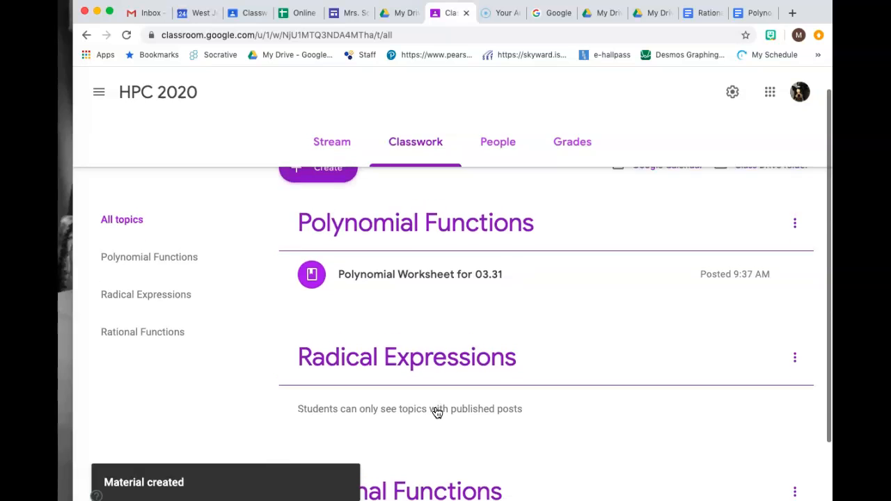